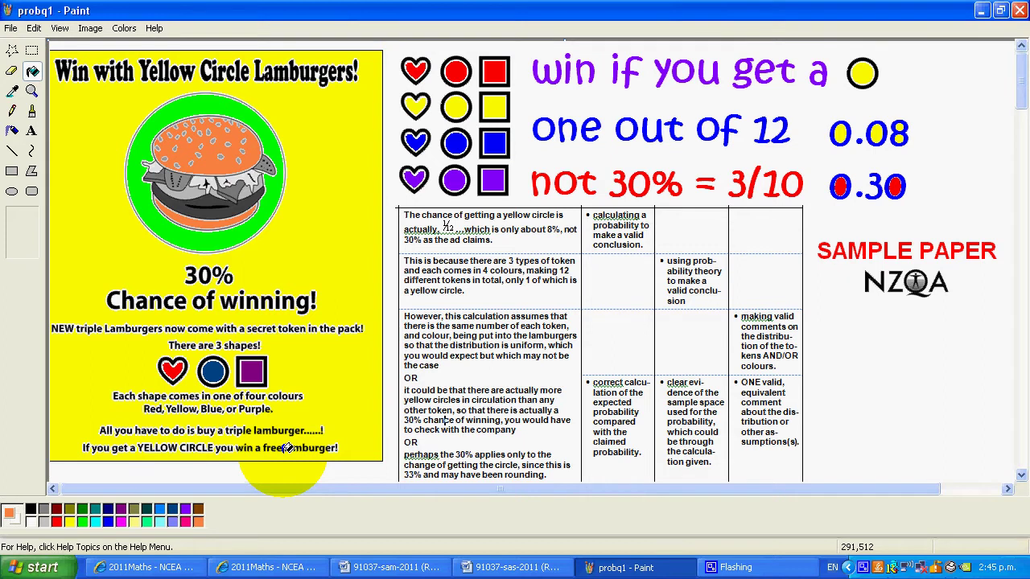
- Test-fill token-grid squares black, yellow and dark red, undoing each to keep the original colours
key(ctrl+z)
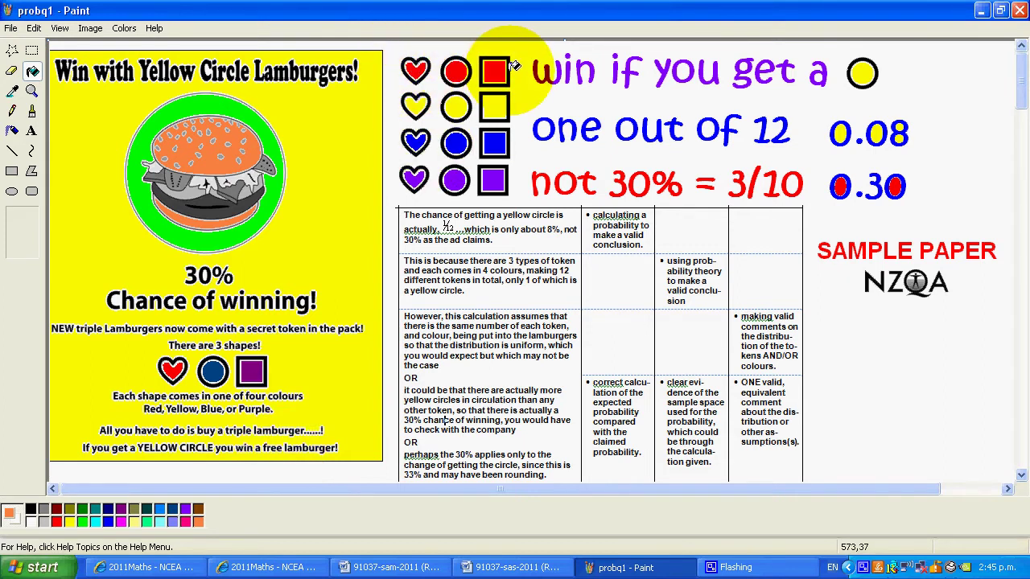
click(494, 143)
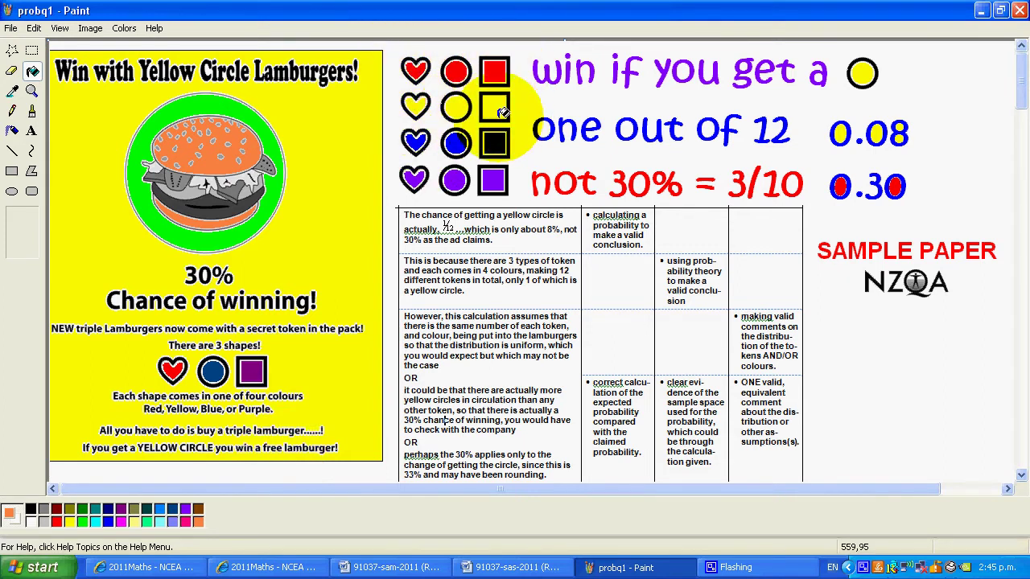
click(498, 108)
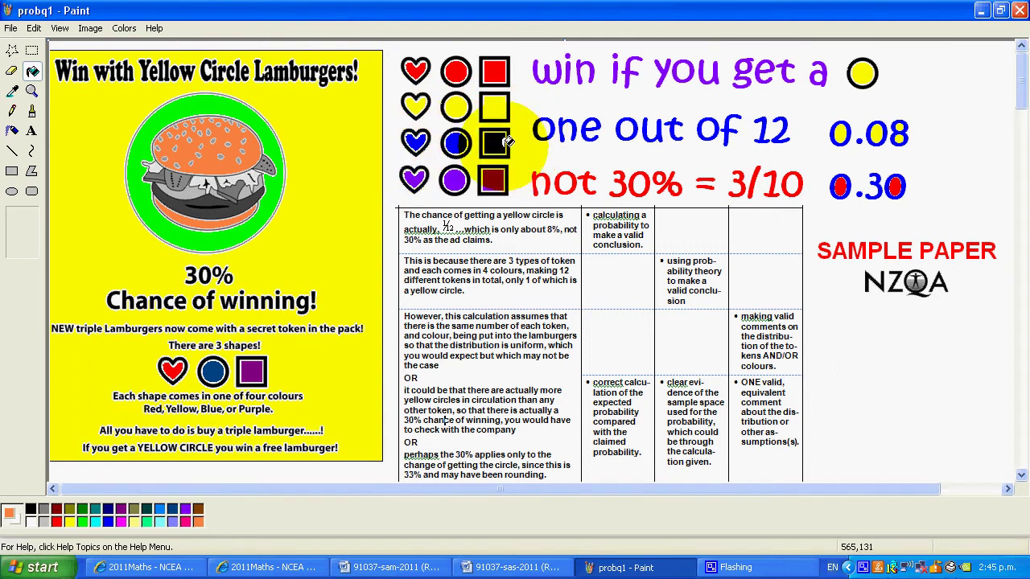
key(ctrl+z)
key(ctrl+z)
key(ctrl+z)
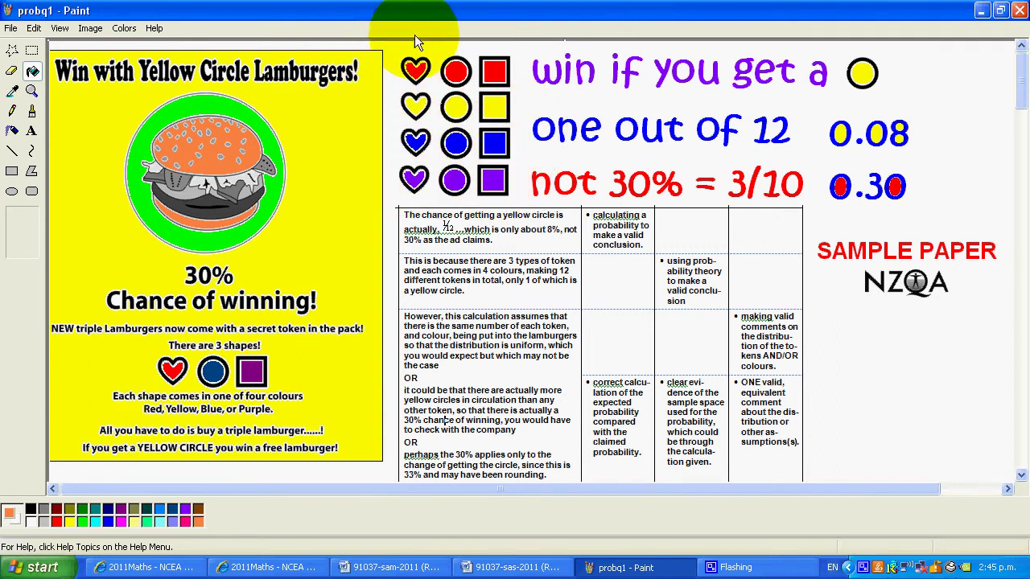
click(416, 145)
key(ctrl+y)
key(ctrl+y)
key(ctrl+y)
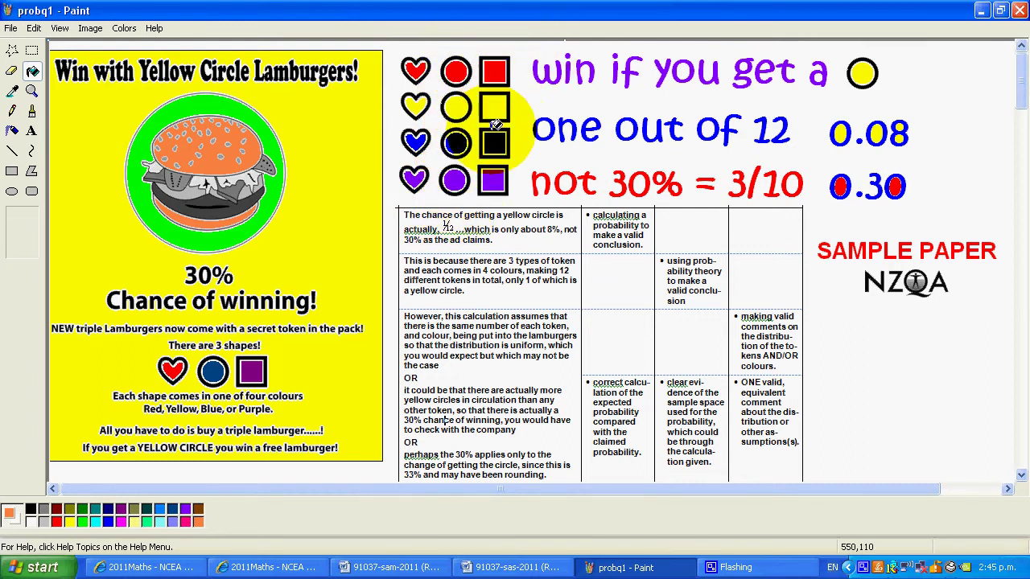
click(505, 190)
key(ctrl+z)
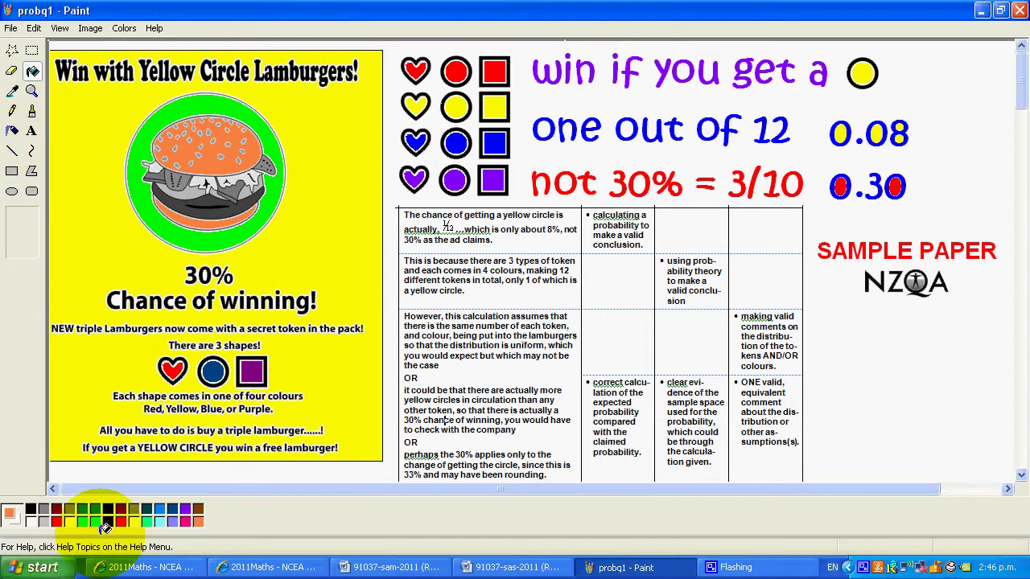
- Choose red, test-fill the advert's purple square and undo it, then fill the 0 in 30% red
click(58, 521)
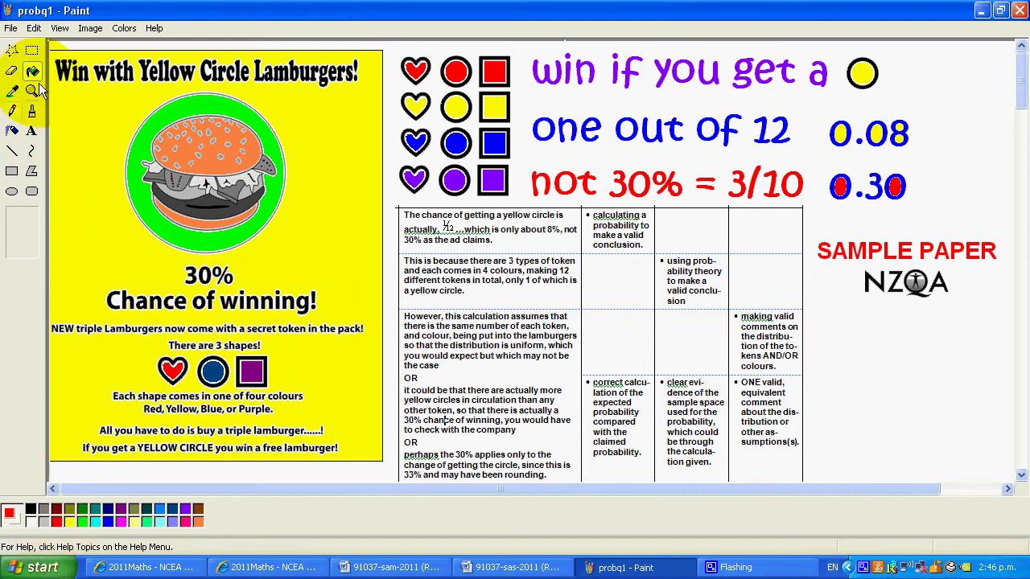
click(251, 371)
key(ctrl+z)
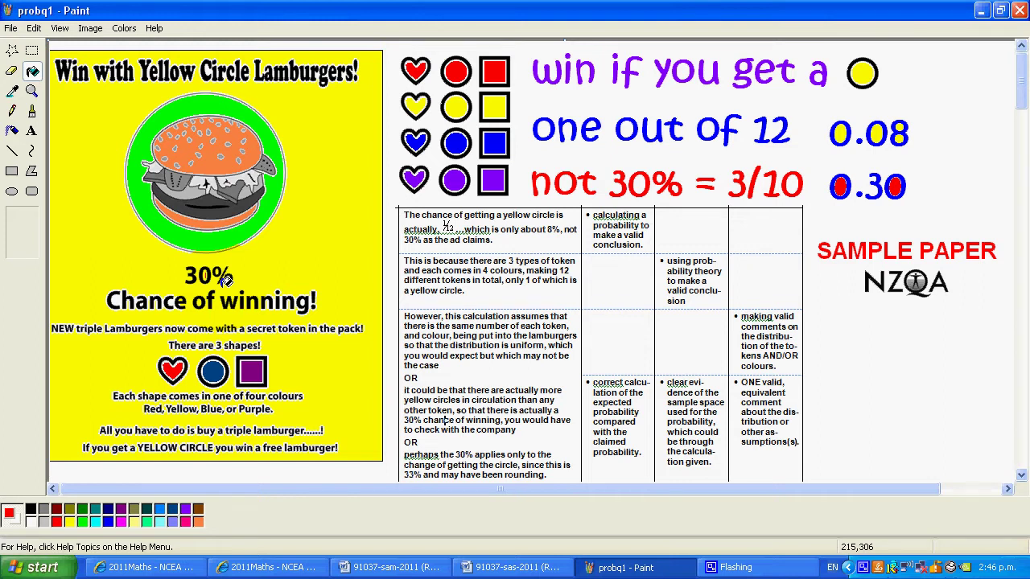
click(641, 183)
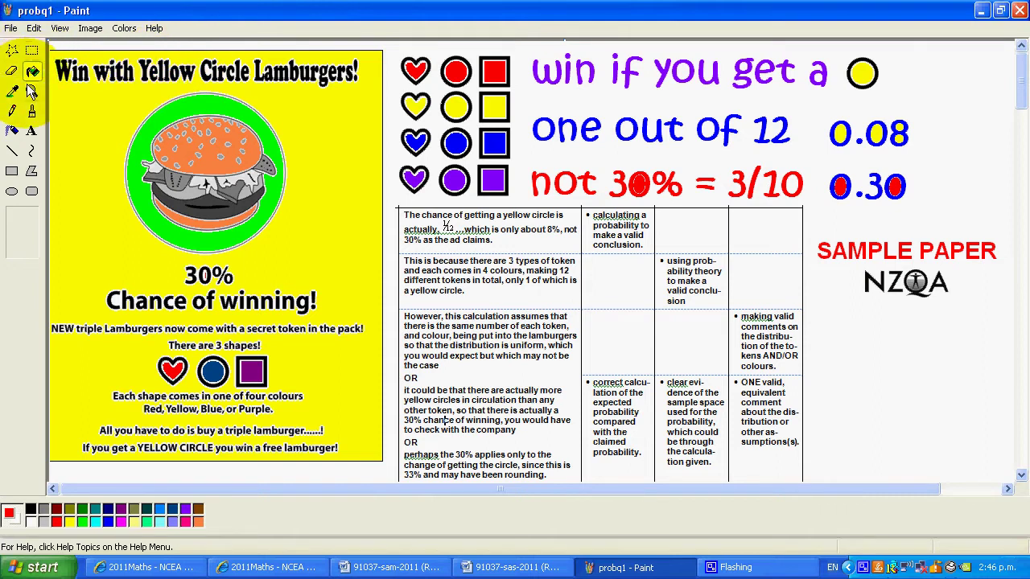
- With the brush, circle the yellow circle token and dot the red and yellow tokens
click(32, 112)
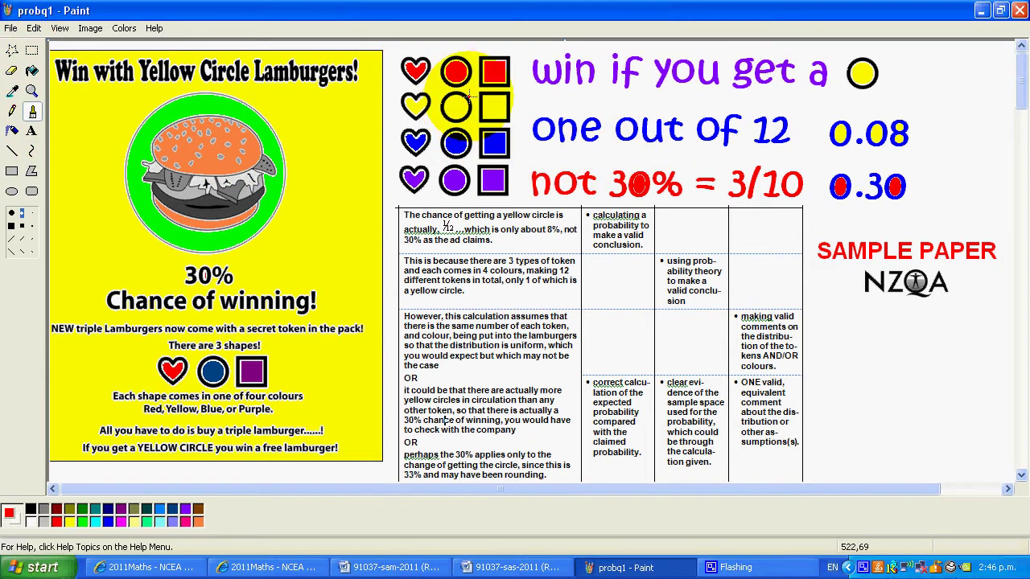
mouse_move(466, 95)
mouse_down()
mouse_move(429, 115)
mouse_move(450, 129)
mouse_move(474, 103)
mouse_move(454, 86)
mouse_up()
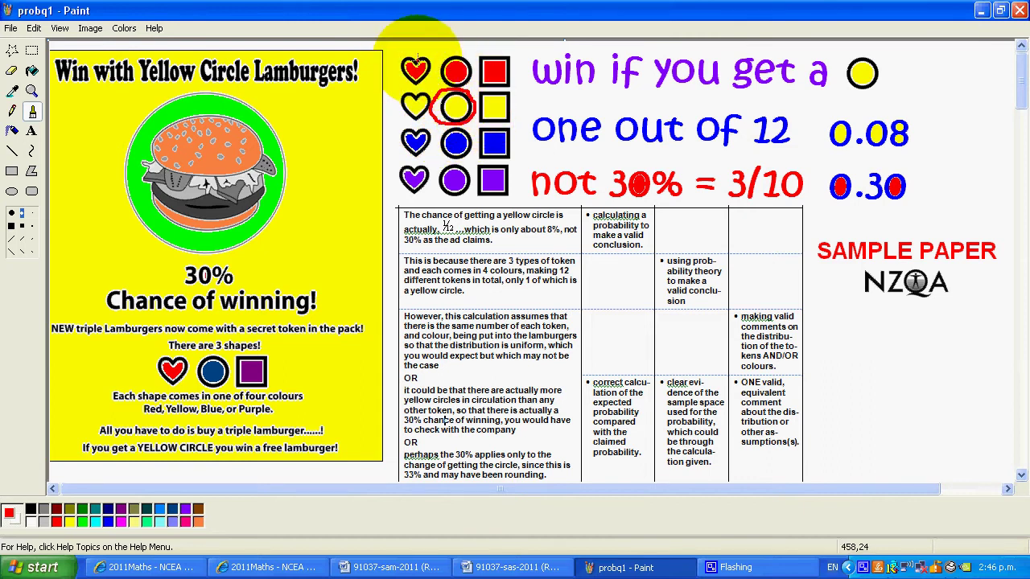
click(416, 52)
click(456, 52)
click(497, 53)
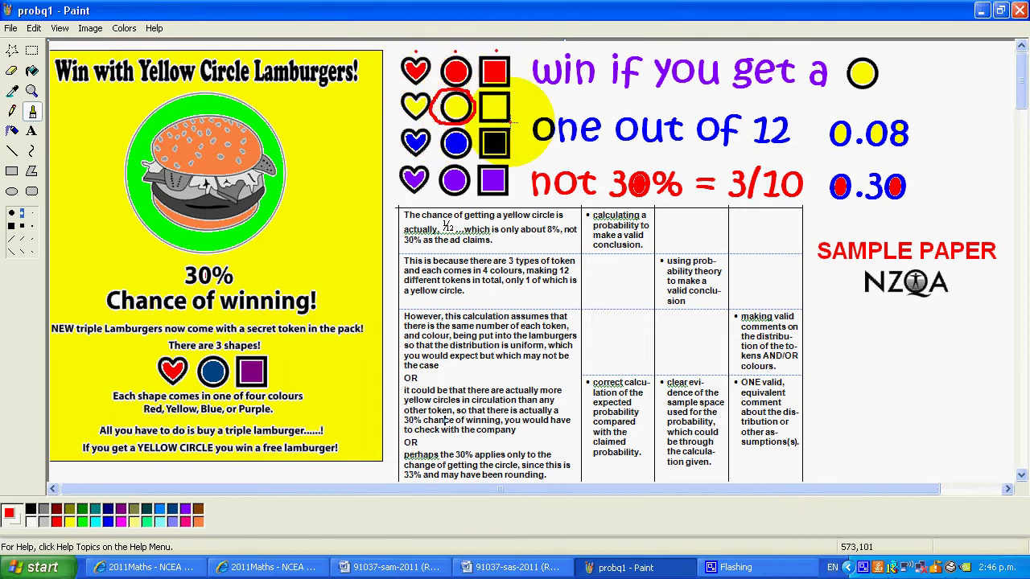
click(499, 107)
click(461, 105)
click(416, 107)
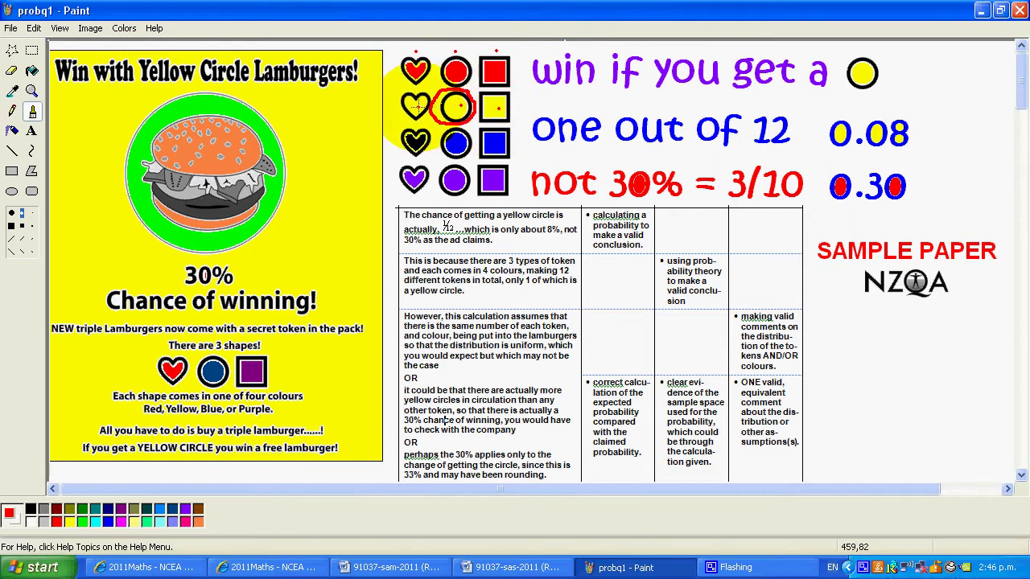
- Dot the blue and purple tokens, then underline 'one' and '12' in red
click(492, 143)
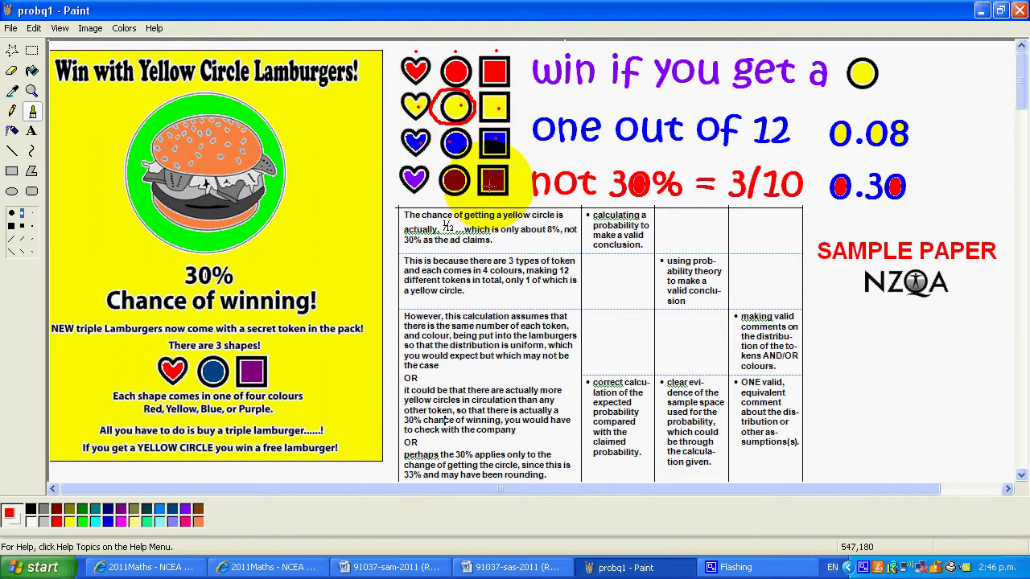
click(493, 179)
click(456, 180)
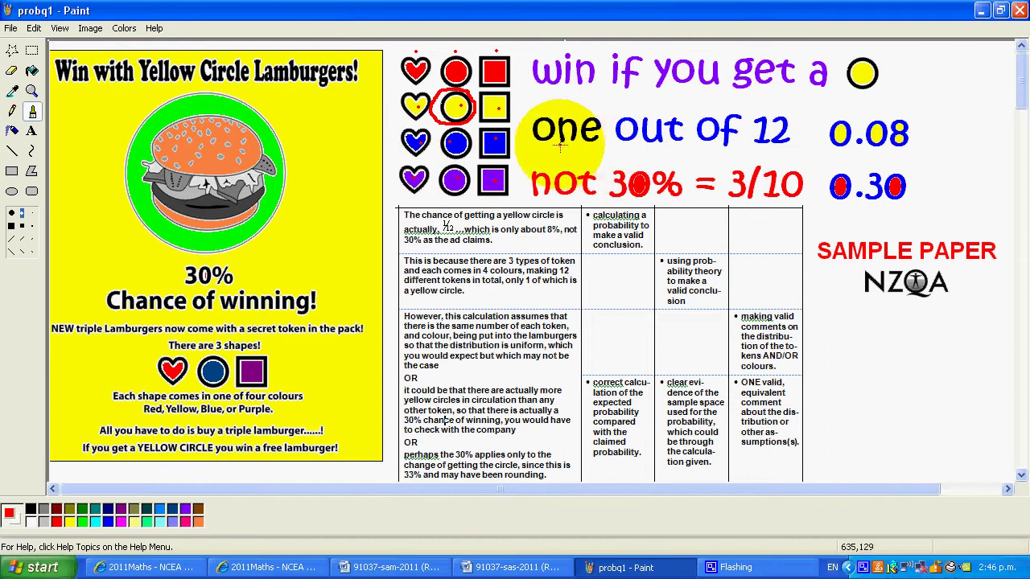
drag(530, 139, 605, 149)
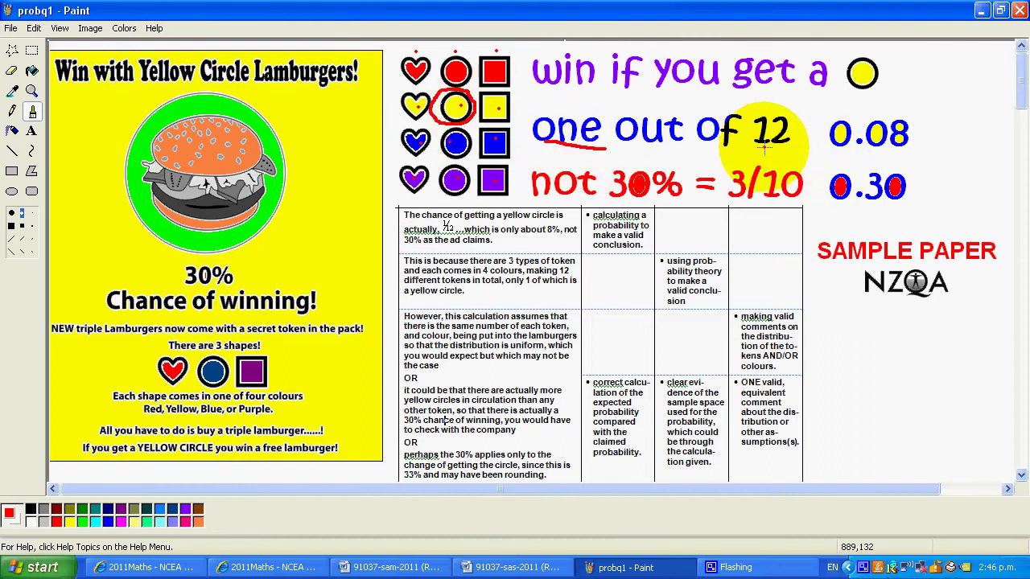
drag(755, 146, 801, 147)
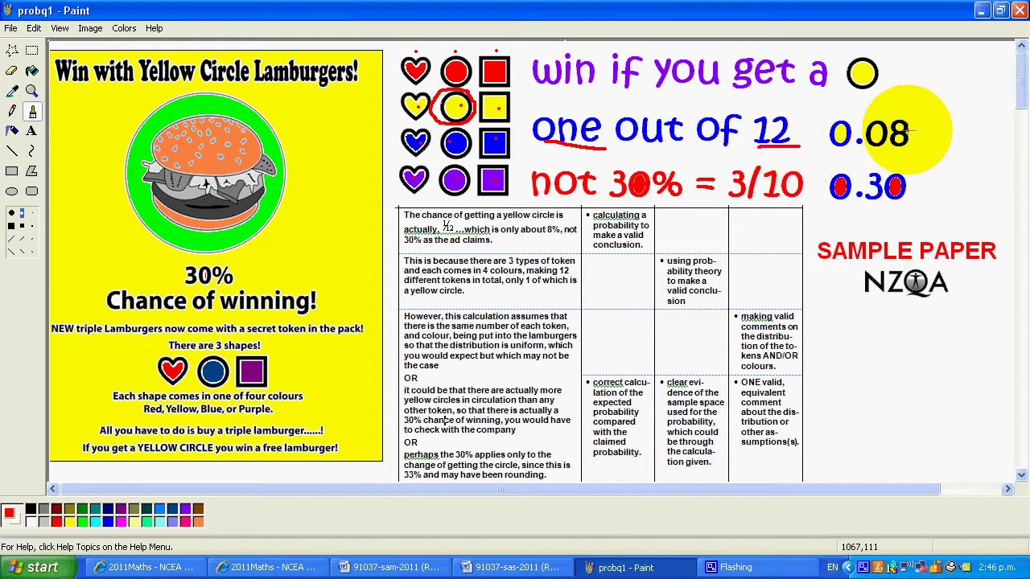
- Write '1/12' and '8%' right of 0.08, underline 0.08 and 8%, and circle the advert's 30%
mouse_move(945, 104)
mouse_down()
mouse_move(946, 145)
mouse_move(965, 120)
mouse_move(934, 144)
mouse_move(962, 143)
mouse_up()
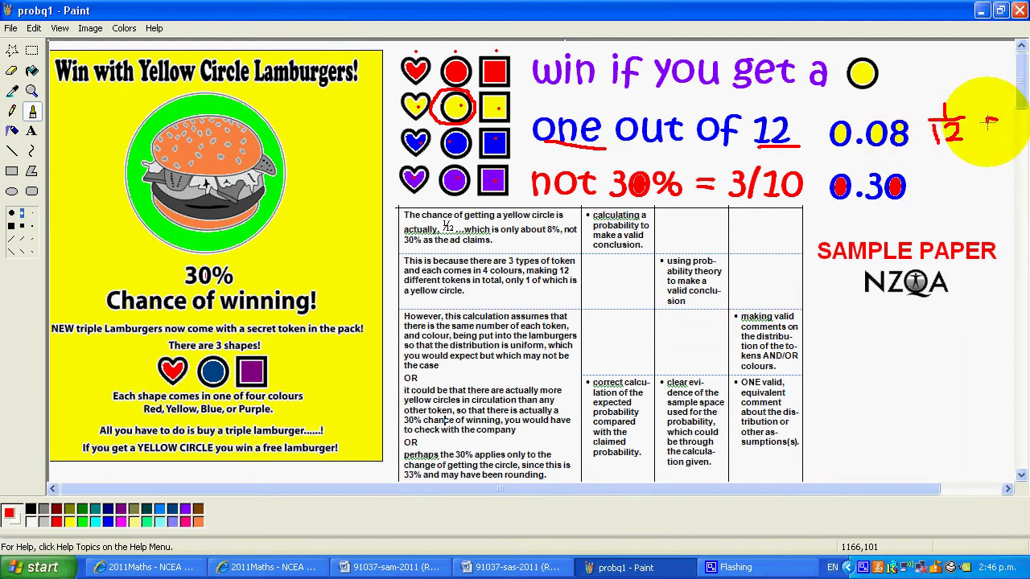
mouse_move(989, 121)
mouse_down()
mouse_move(1005, 121)
mouse_move(1001, 138)
mouse_up()
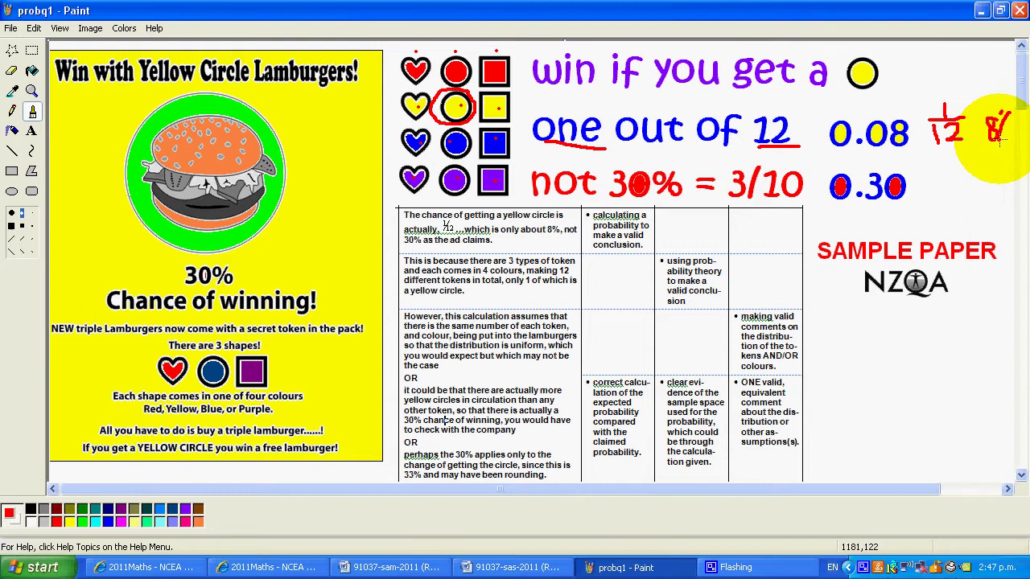
drag(833, 150, 912, 148)
drag(987, 152, 1010, 151)
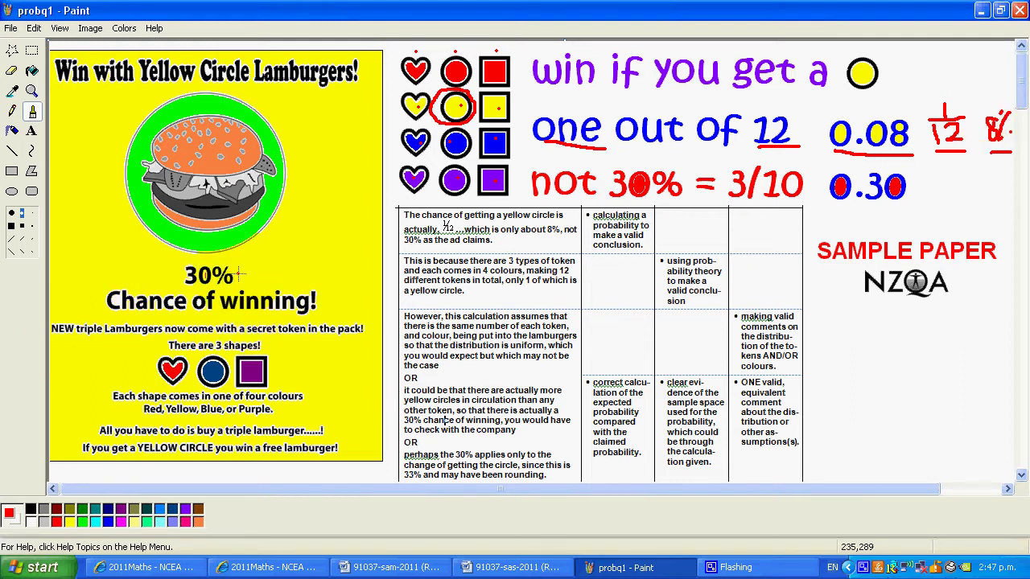
mouse_move(258, 273)
mouse_down()
mouse_move(184, 263)
mouse_move(214, 291)
mouse_move(258, 283)
mouse_up()
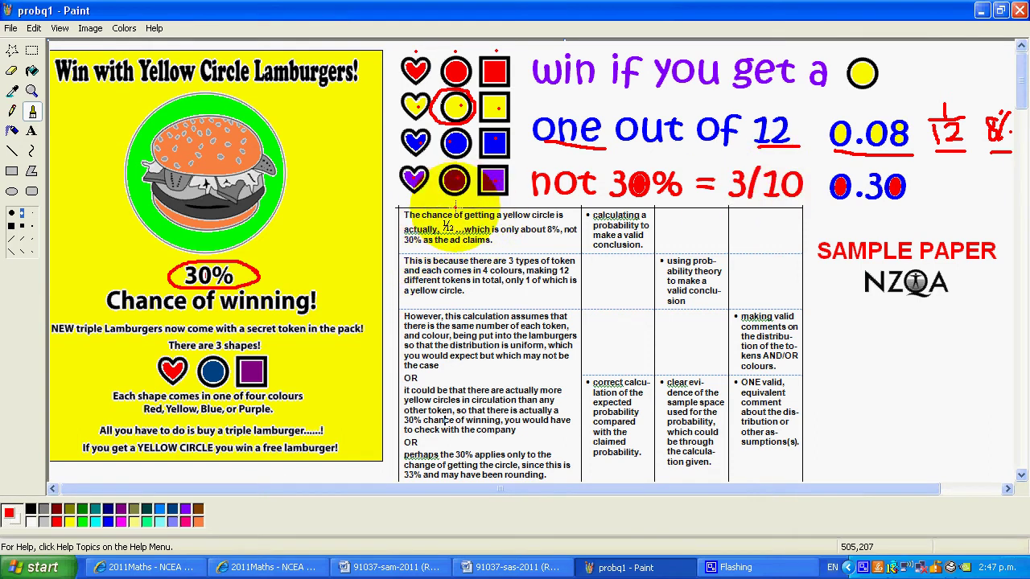
- Mark under the tokens, tick the 'calculating a probability' criterion, and strike through '4 colours'
drag(454, 204, 479, 204)
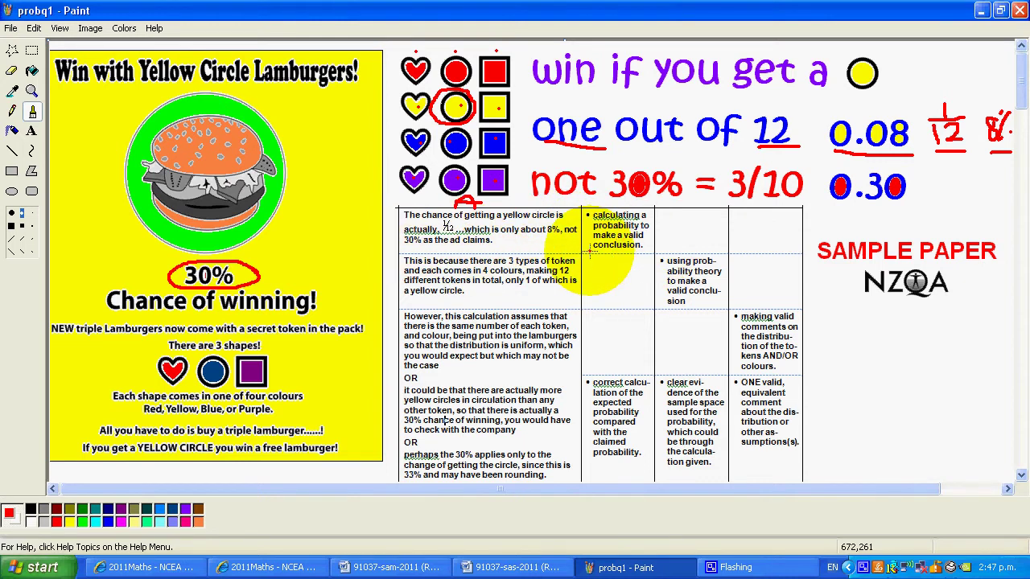
drag(612, 256, 647, 247)
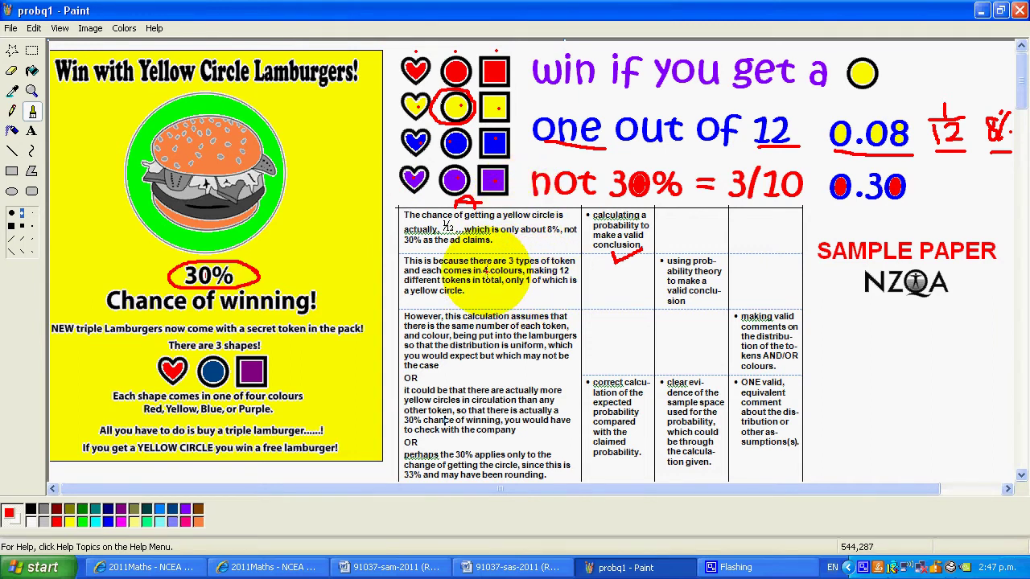
drag(482, 272, 529, 272)
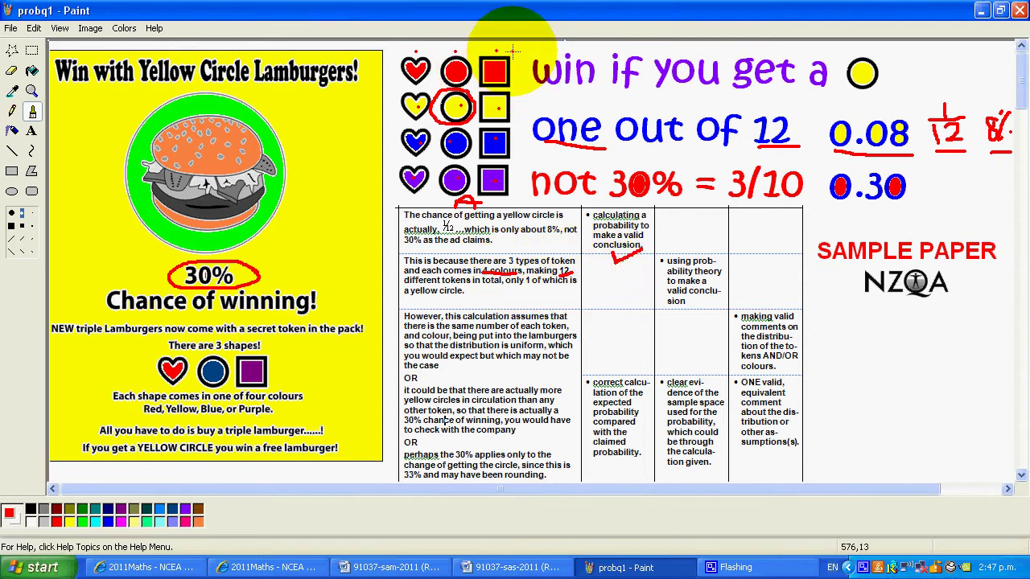
- Box the token grid, write 'Explain' under the explanation, and tick the 'using probability theory' criterion
mouse_move(514, 48)
mouse_down()
mouse_move(410, 50)
mouse_move(402, 195)
mouse_move(448, 206)
mouse_move(523, 201)
mouse_move(522, 45)
mouse_up()
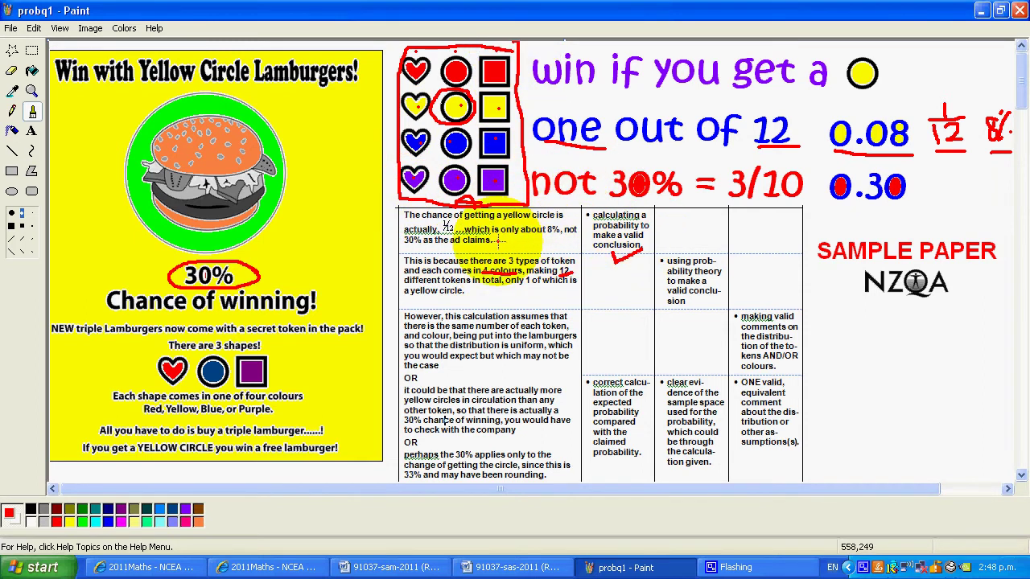
mouse_move(541, 289)
mouse_down()
mouse_move(517, 302)
mouse_move(549, 307)
mouse_move(574, 291)
mouse_move(568, 307)
mouse_move(615, 296)
mouse_move(621, 308)
mouse_up()
drag(690, 267, 722, 257)
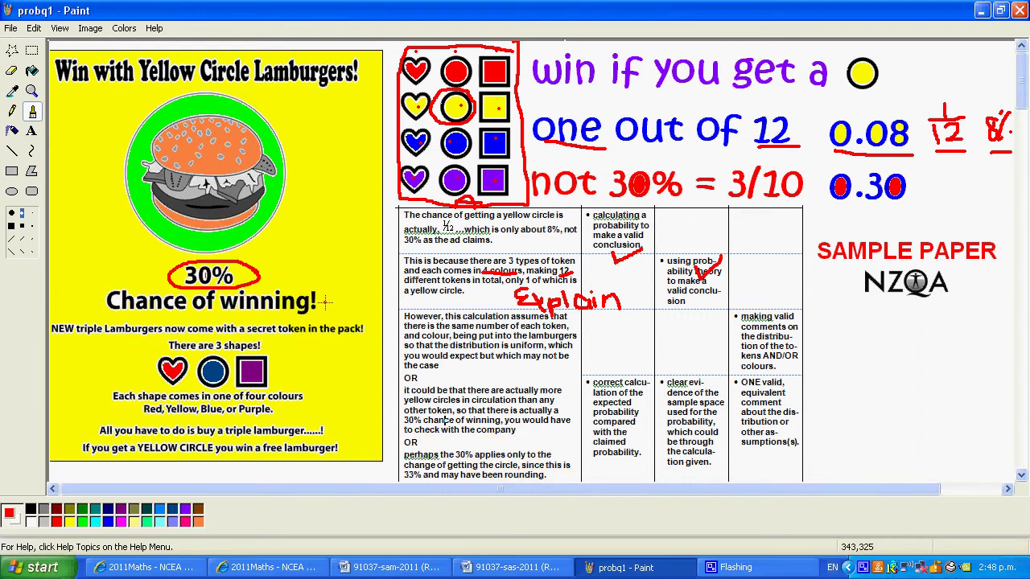
- Draw a red cross over the 'perhaps the 30% applies only' paragraph
mouse_move(506, 445)
mouse_down()
mouse_move(483, 481)
mouse_move(506, 475)
mouse_up()
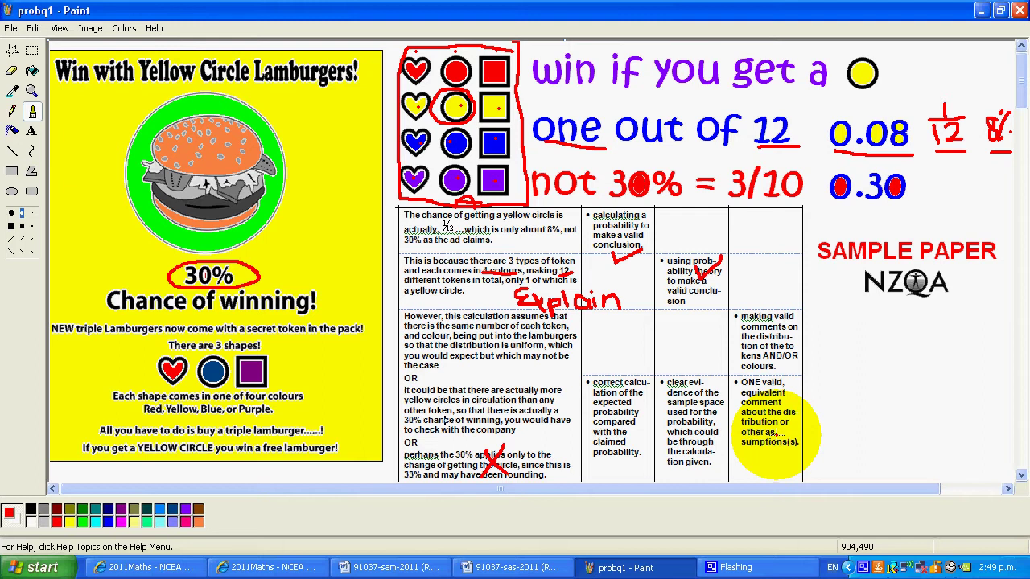
- Handwrite a large red '1/12' in the right margin below the SAMPLE PAPER NZQA heading
mouse_move(880, 357)
mouse_down()
mouse_move(880, 379)
mouse_move(904, 380)
mouse_move(869, 420)
mouse_move(904, 417)
mouse_up()
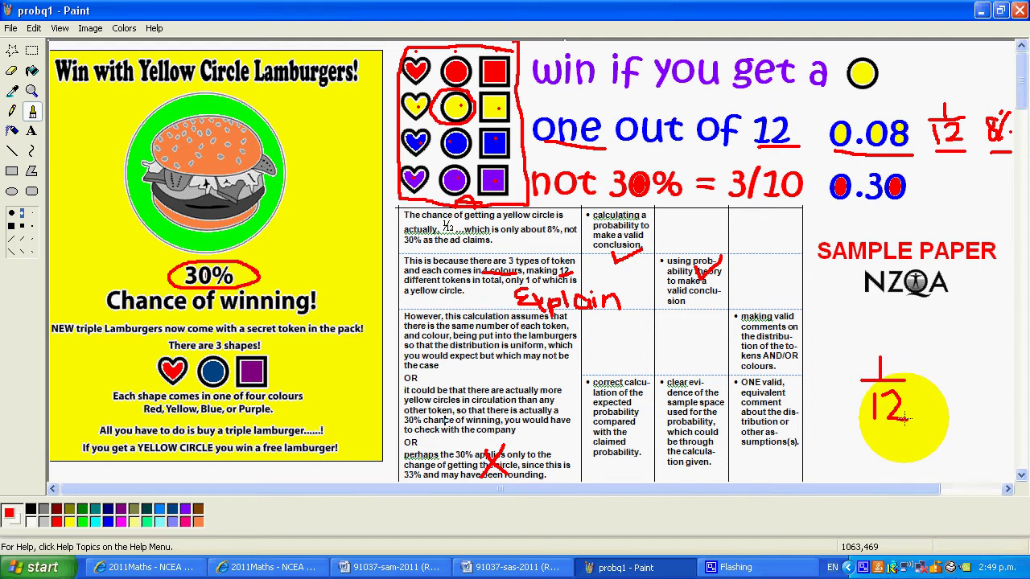
drag(904, 416, 241, 272)
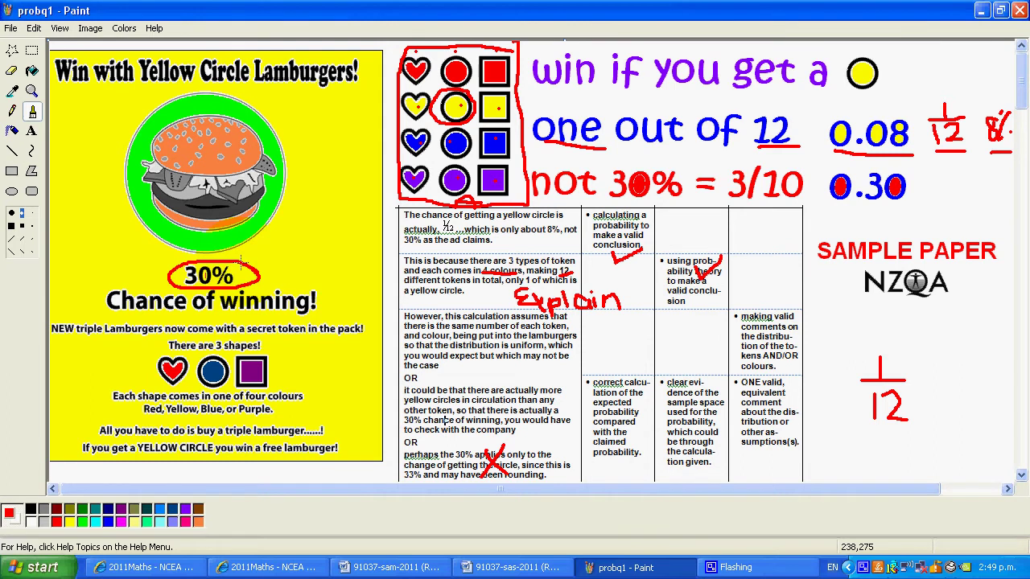